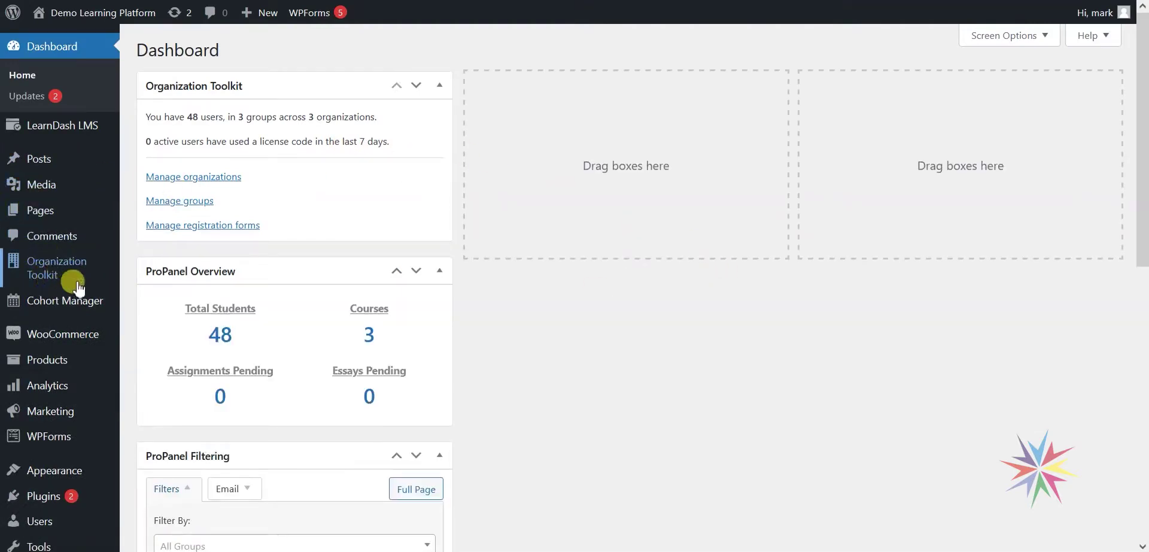
Open the Organization Toolkit's Organizations list and begin adding a new organization.
mouse_move(48, 267)
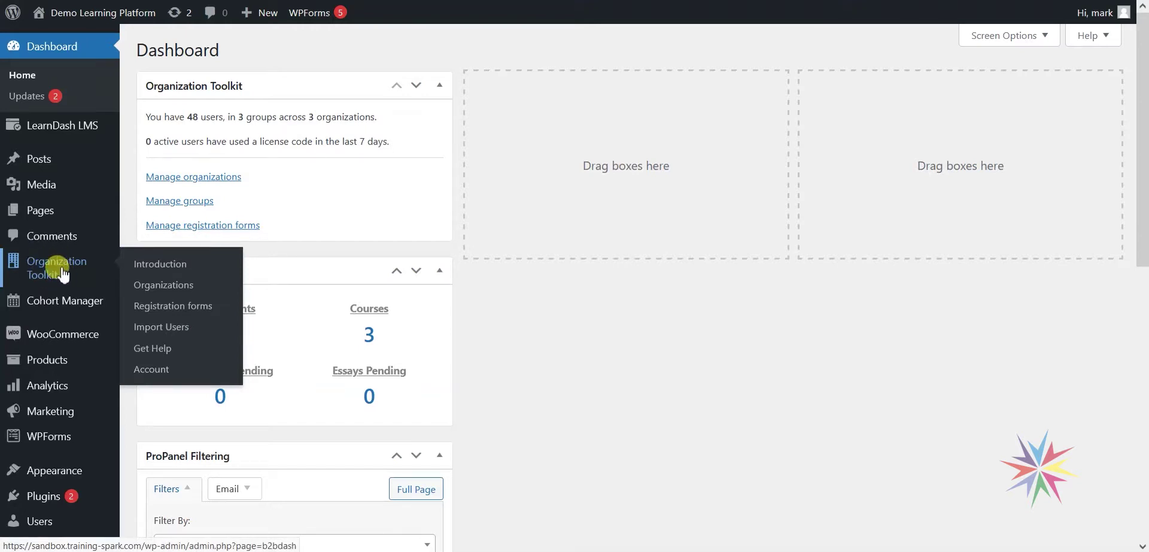
click(166, 288)
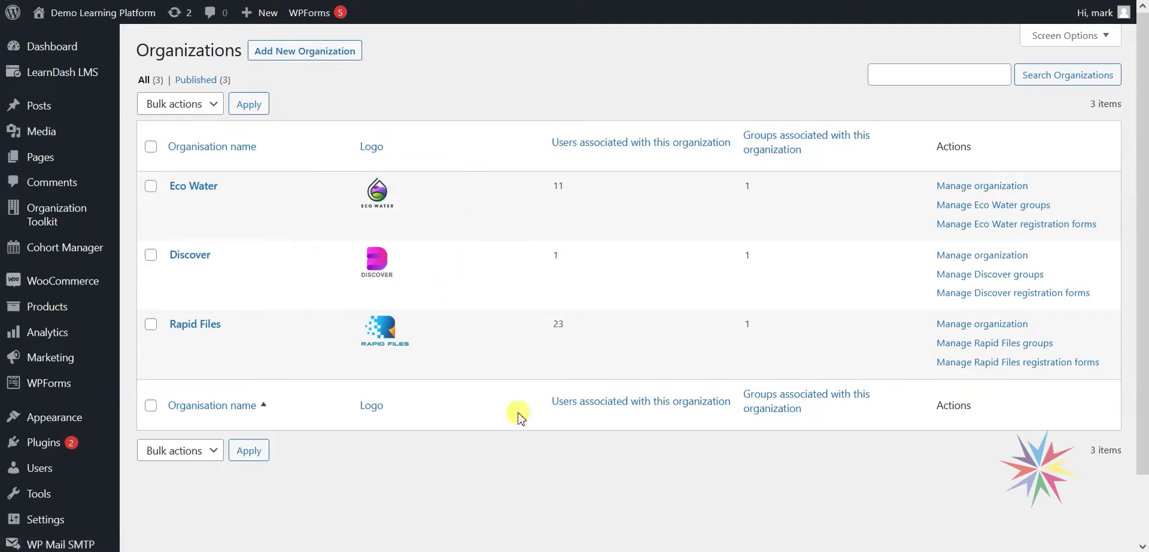
click(310, 57)
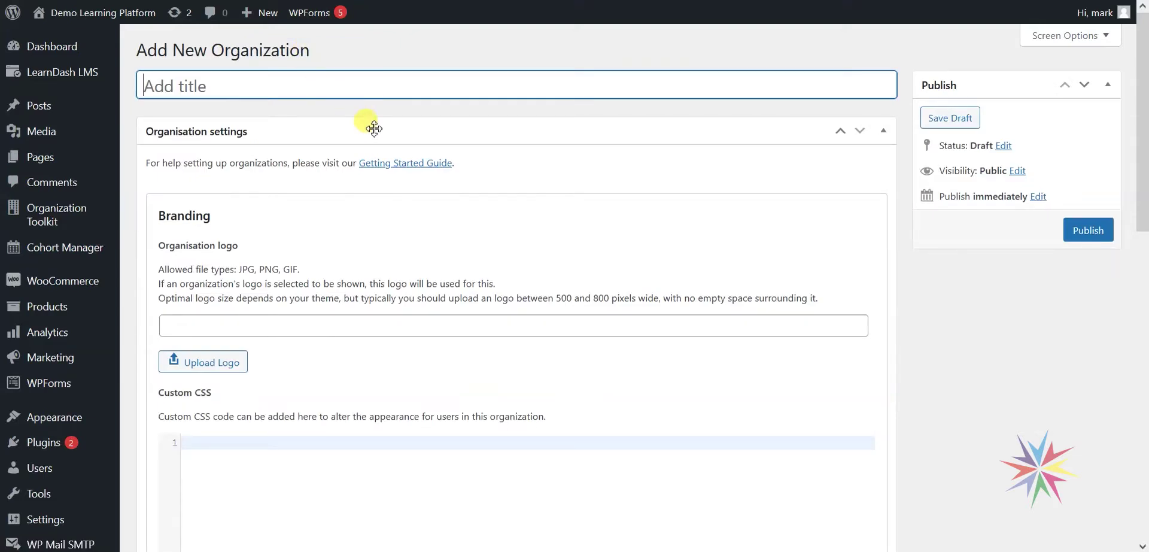
Title the new organization draft 'Home Tech' and start choosing its logo image.
text(Home Tech)
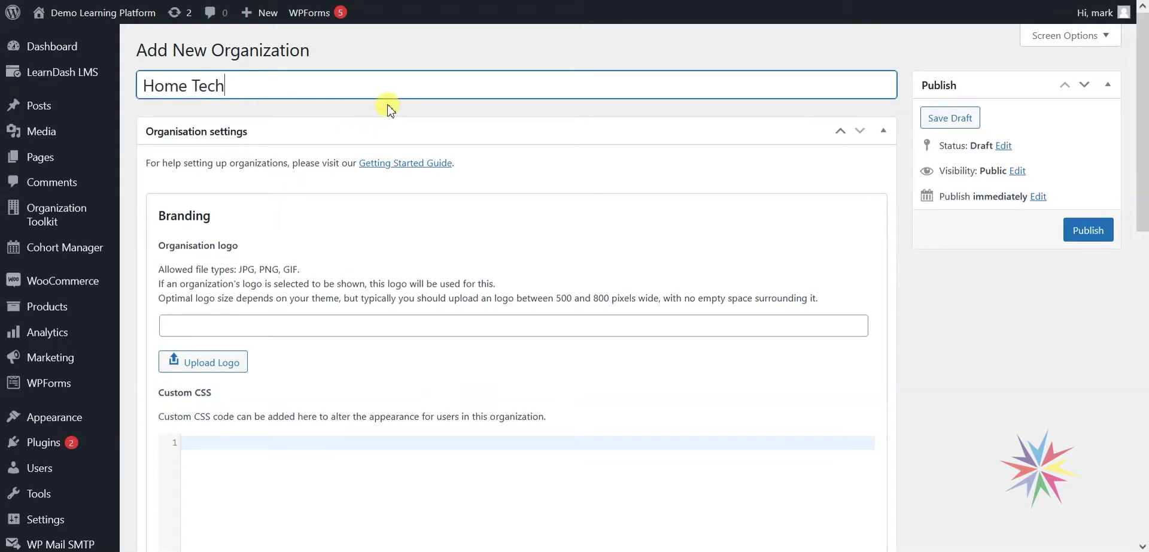
click(390, 106)
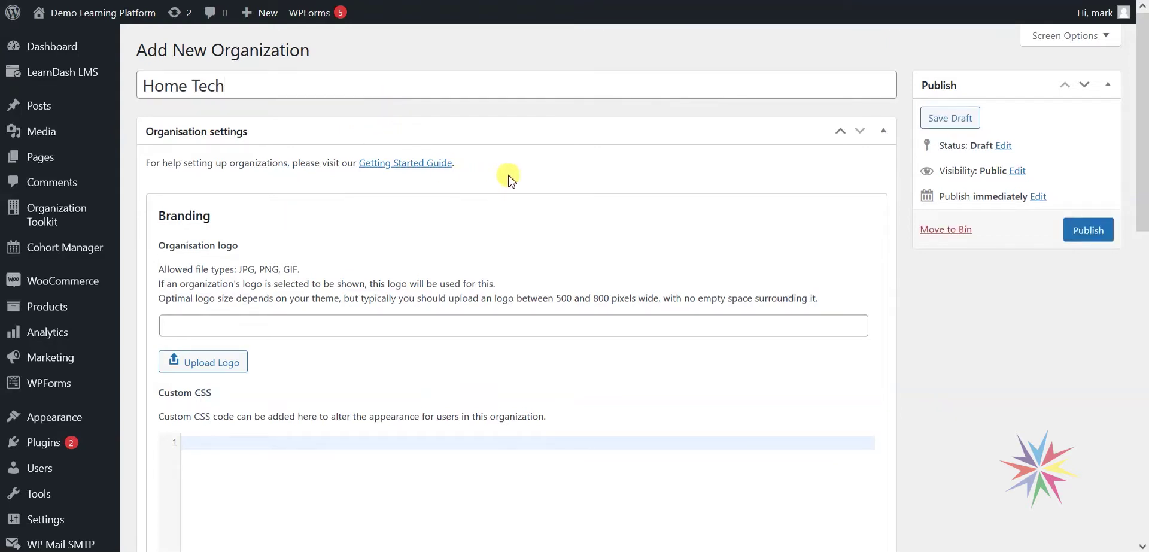
scroll(575, 194, down, 3)
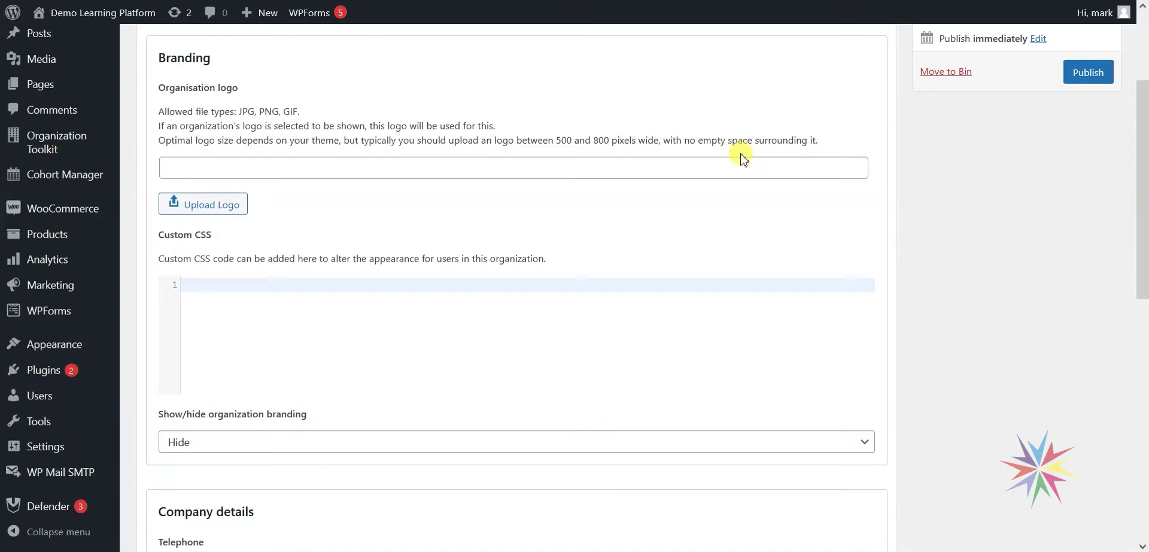
click(217, 209)
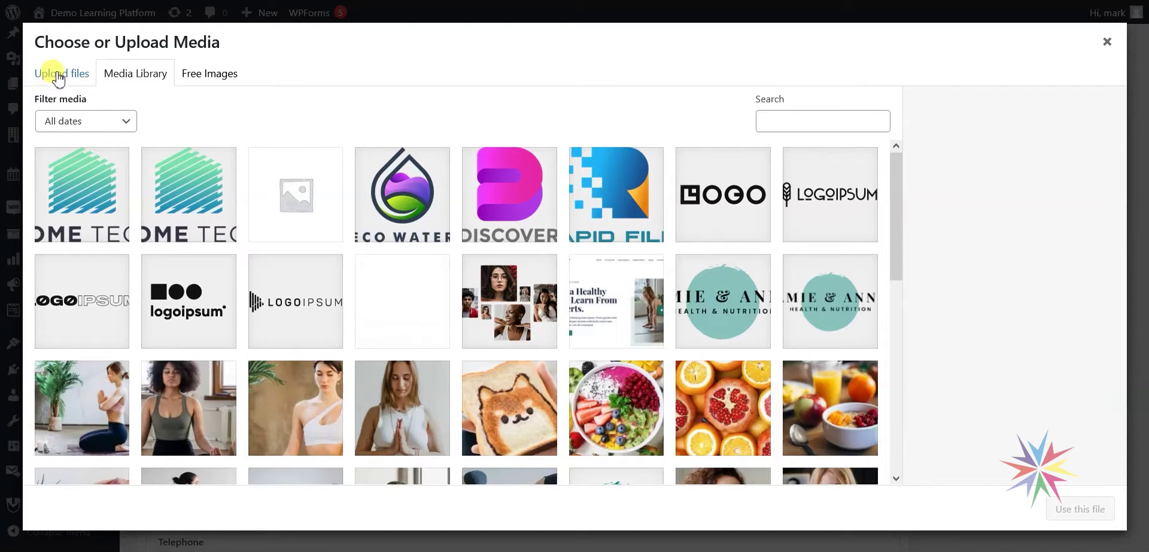
Upload home-tech.png from the computer and use it as the organisation logo.
click(58, 78)
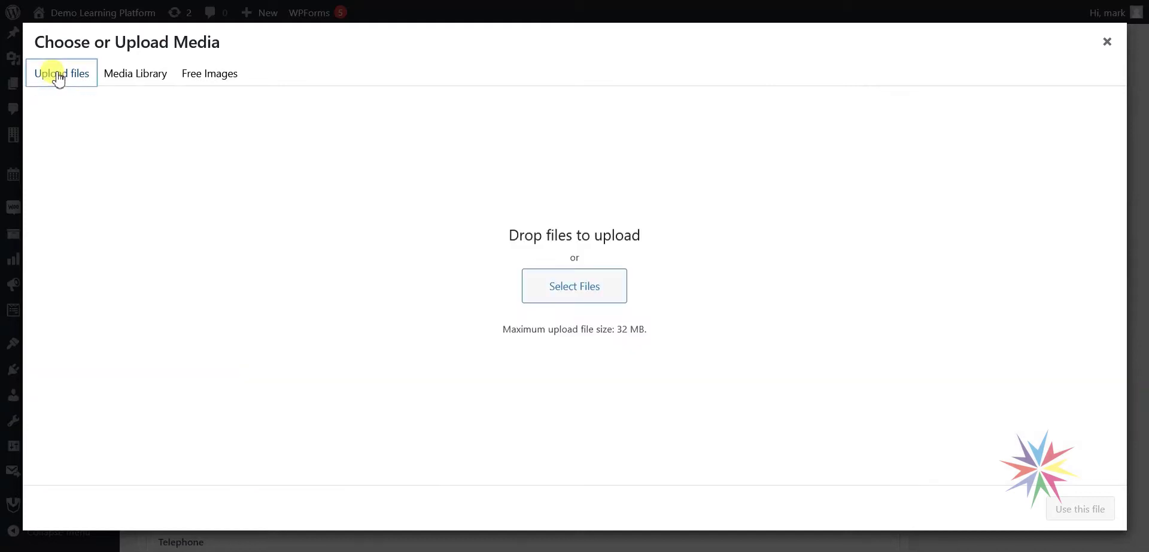
click(575, 289)
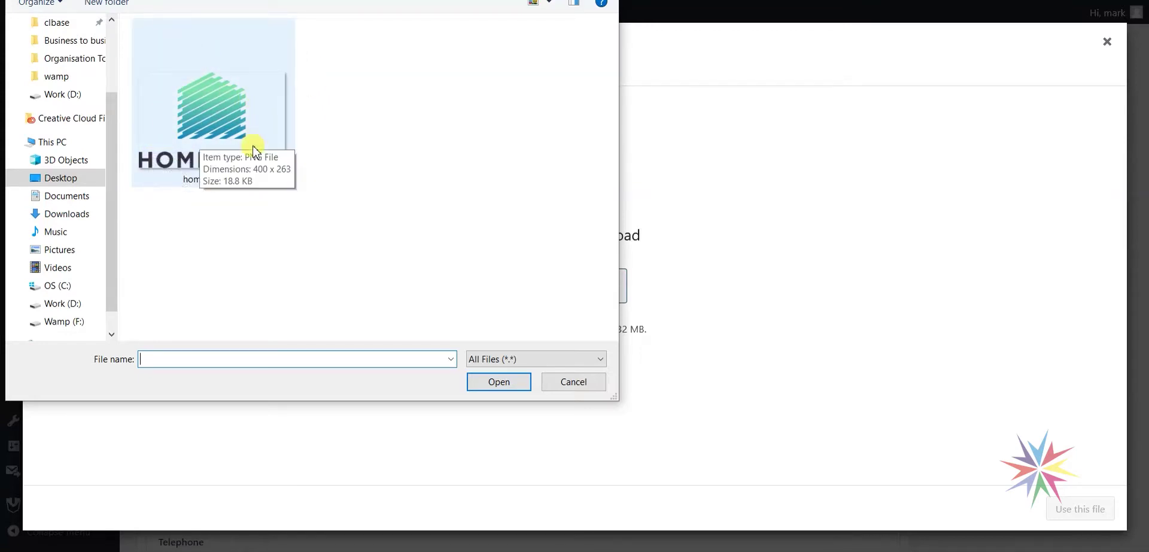
double_click(207, 113)
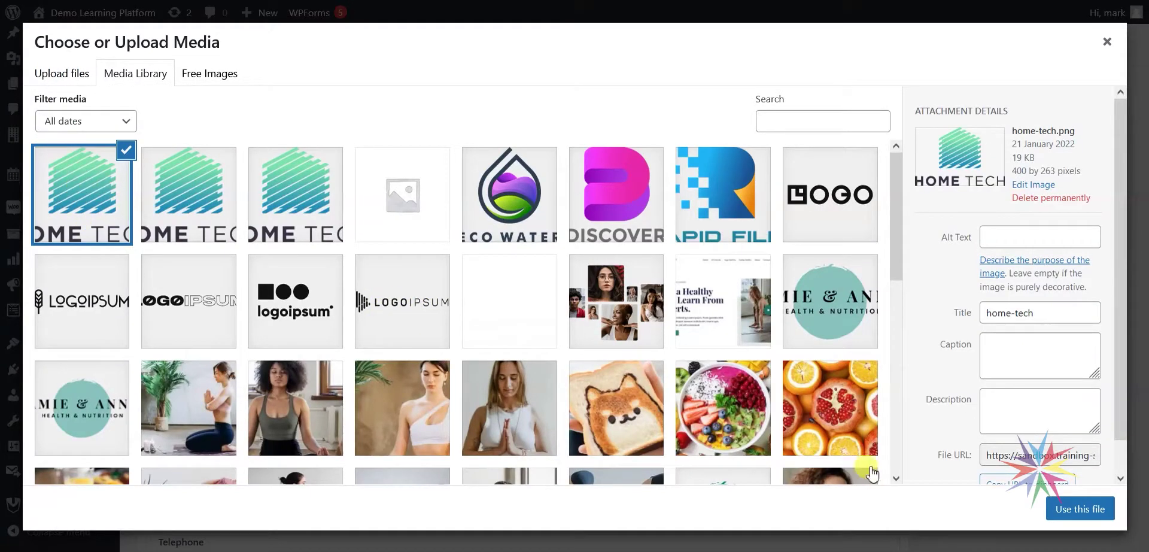
click(1071, 510)
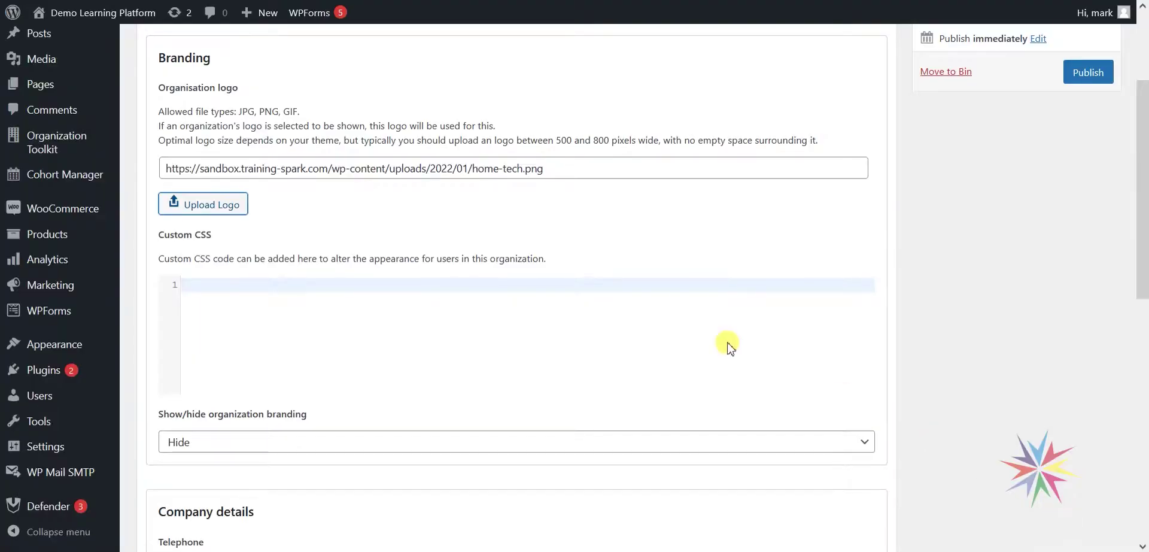
scroll(679, 222, up, 2)
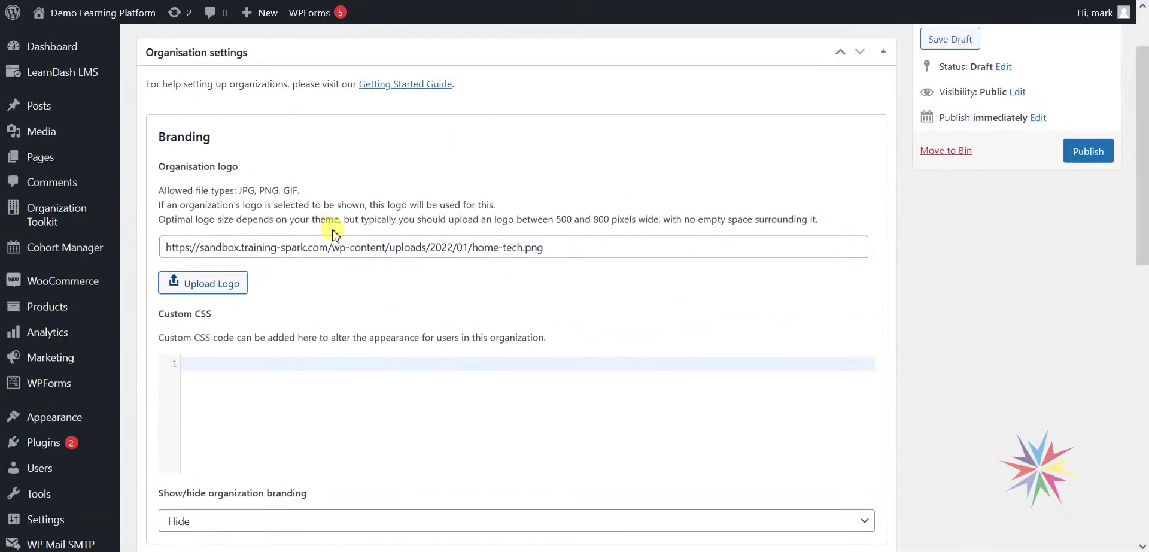
scroll(313, 261, down, 2)
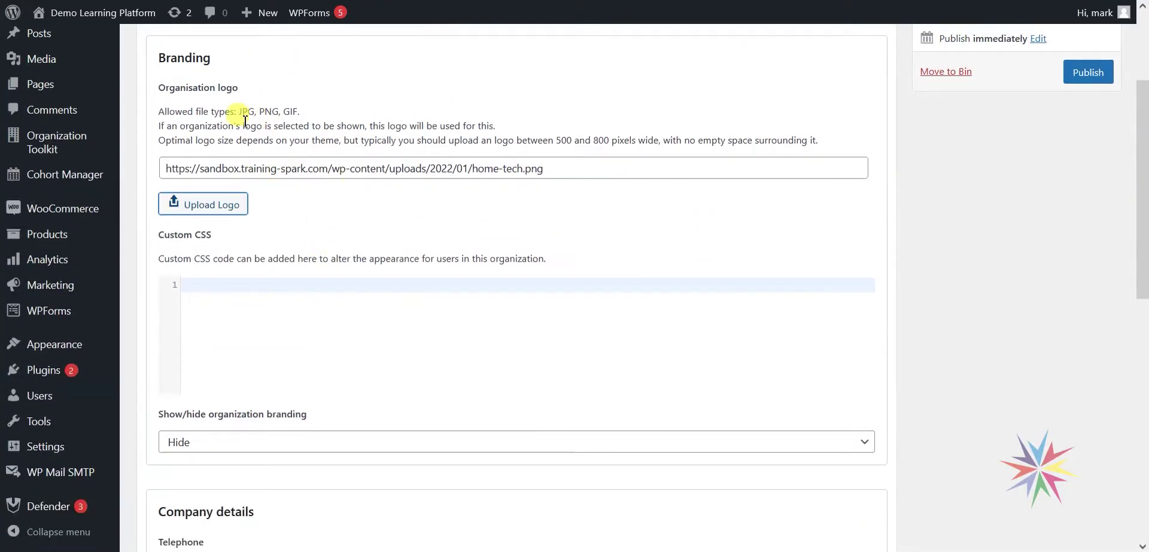
scroll(436, 211, up, 2)
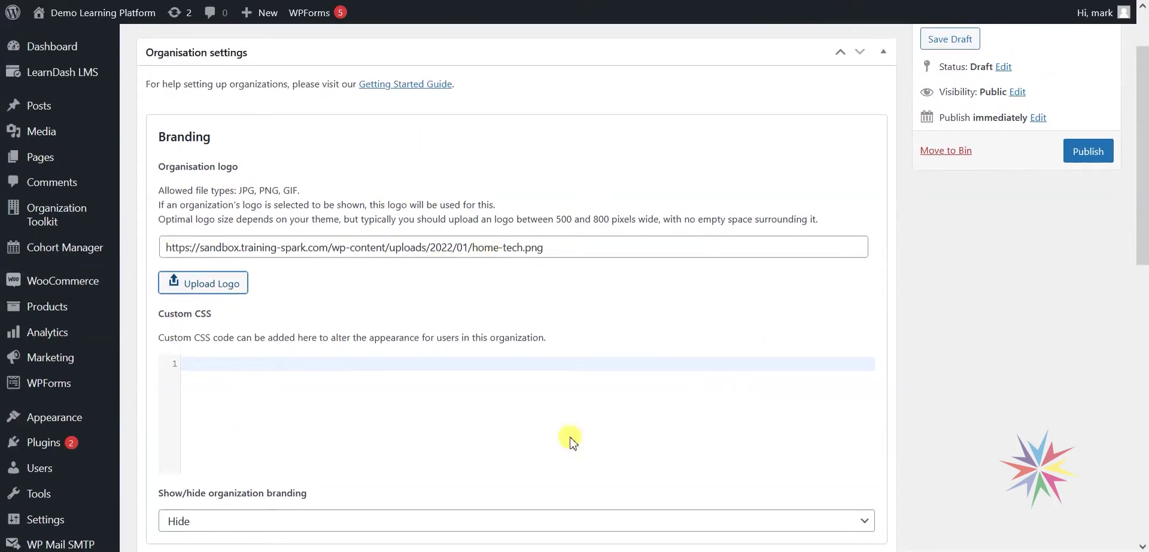
scroll(312, 365, down, 4)
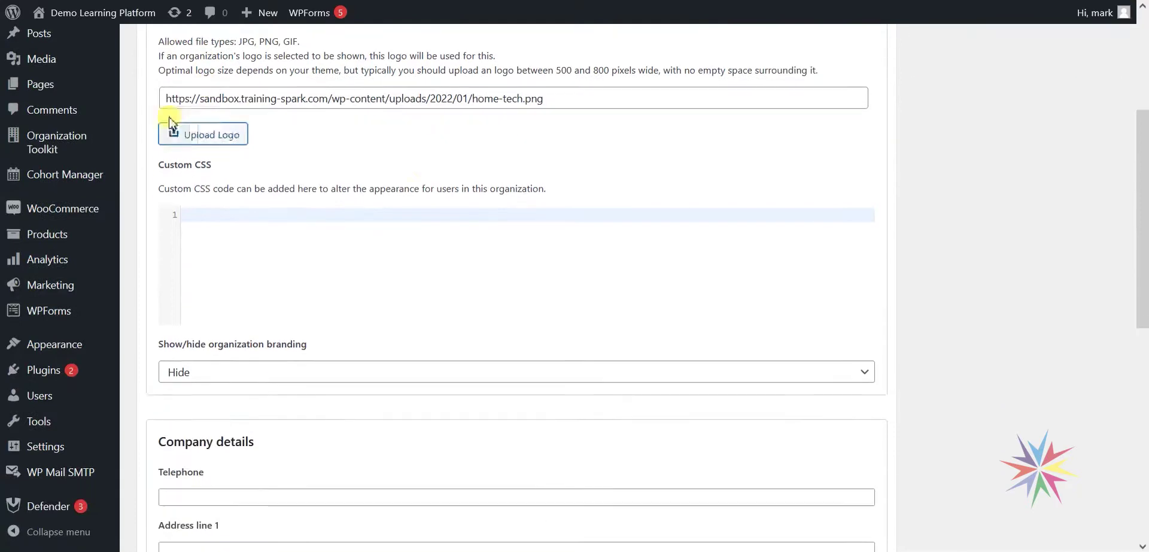
scroll(311, 162, up, 2)
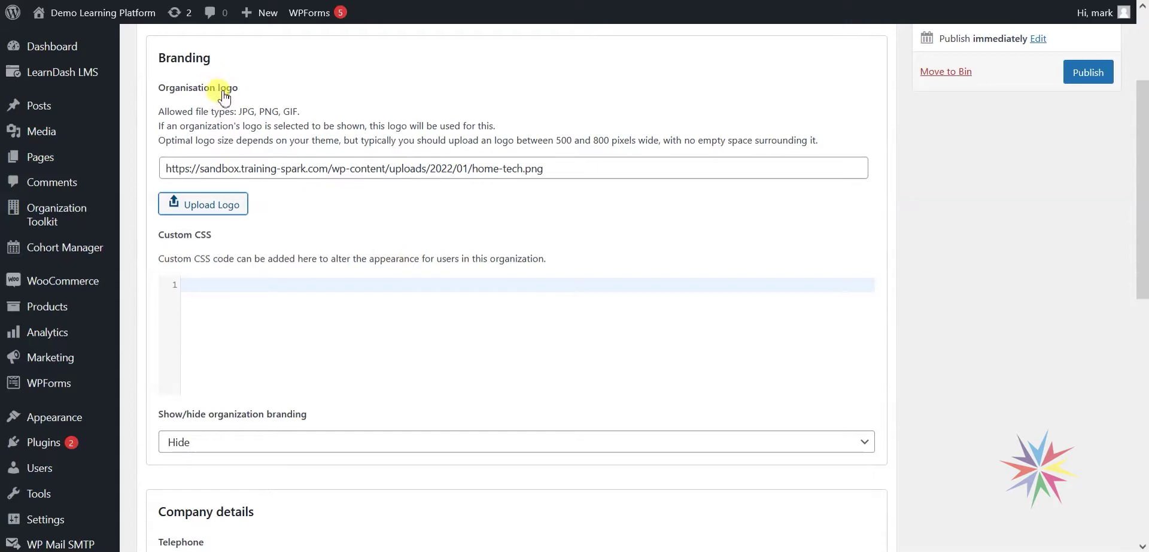
scroll(294, 158, down, 2)
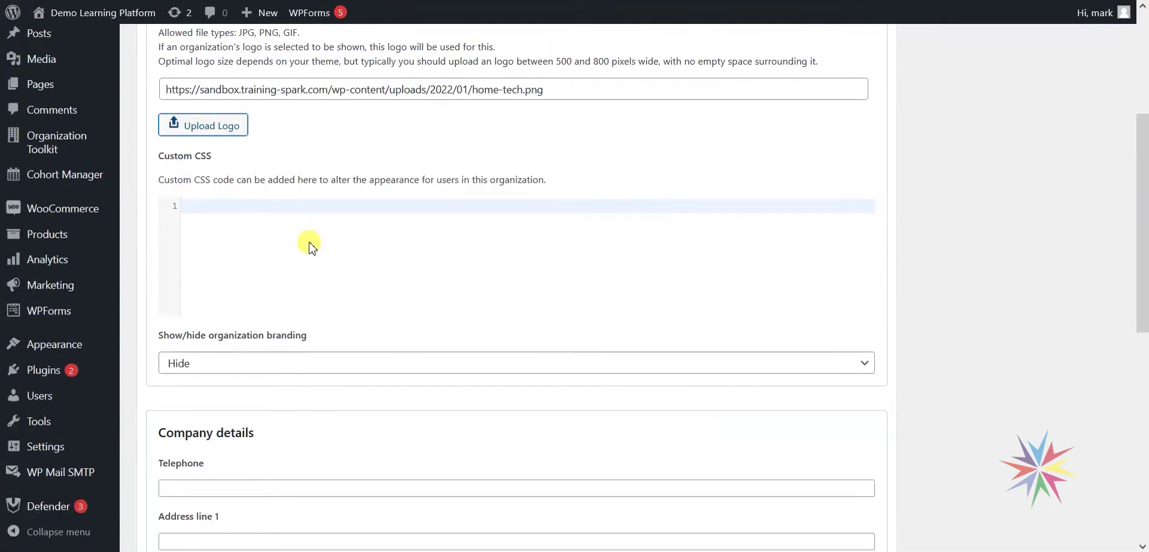
scroll(310, 245, down, 4)
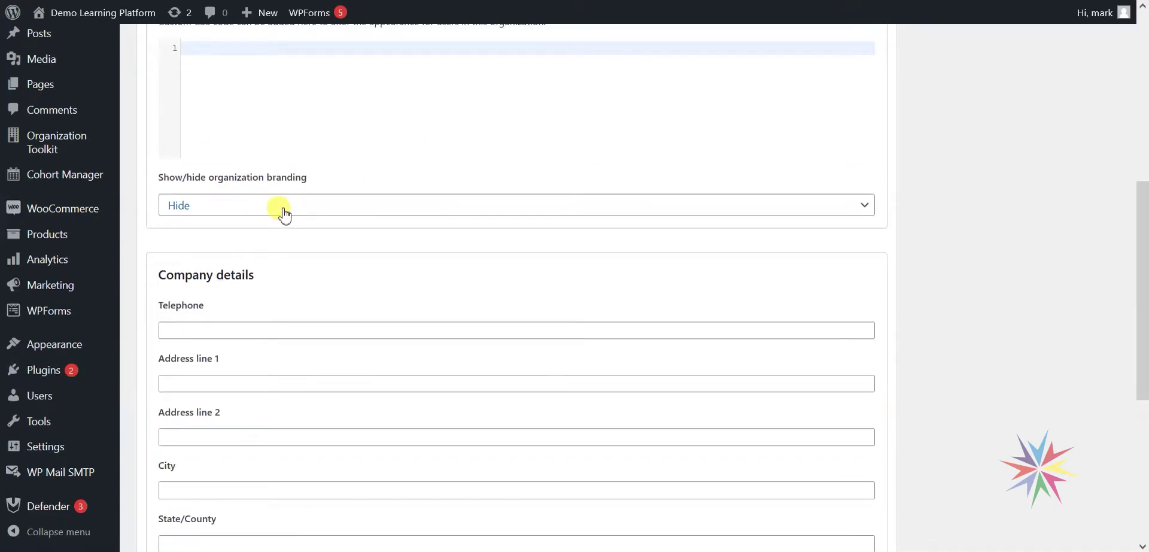
scroll(371, 249, down, 4)
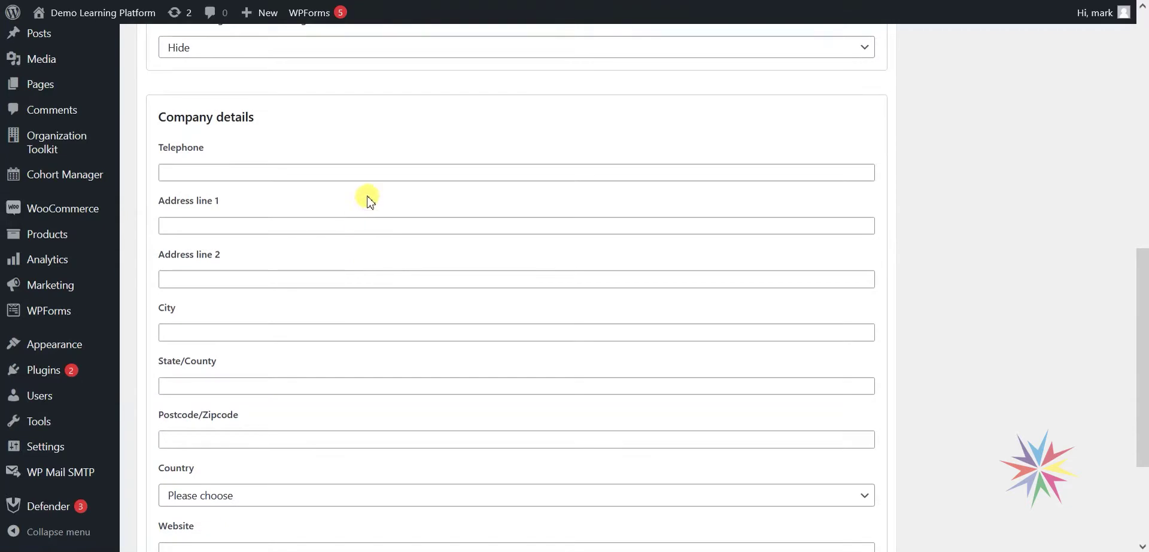
Enter the organisation's telephone number in the Telephone field.
click(281, 172)
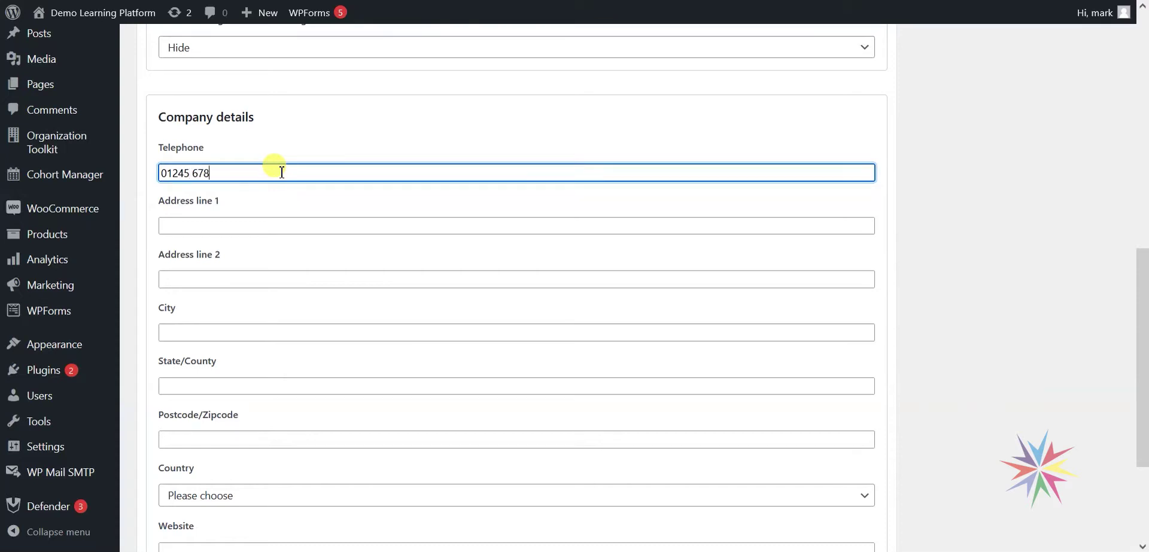
click(268, 225)
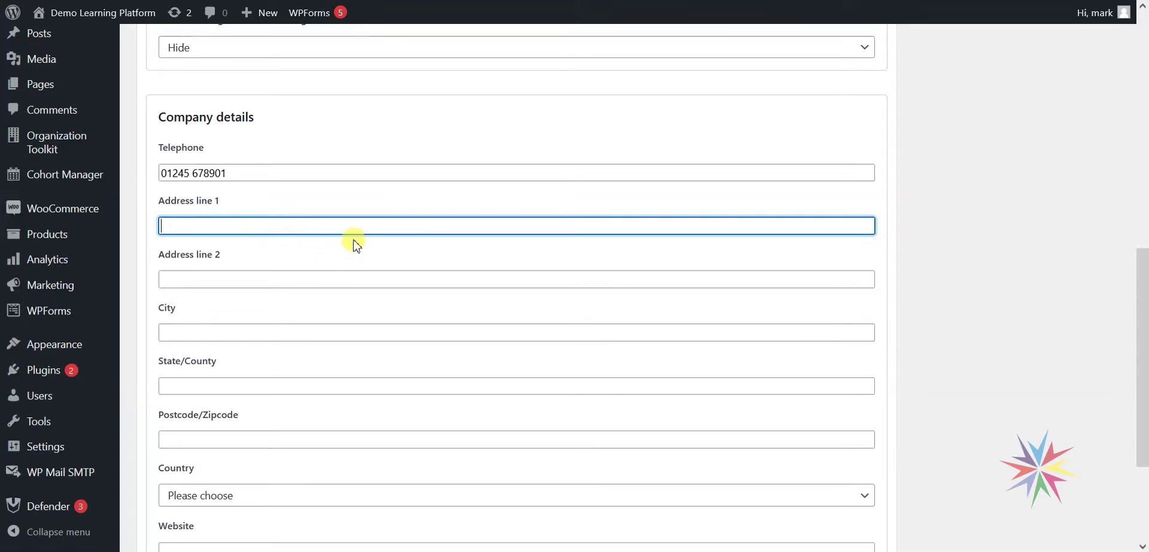
scroll(267, 198, up, 4)
Set the organisation's Country to Australia.
scroll(359, 347, down, 3)
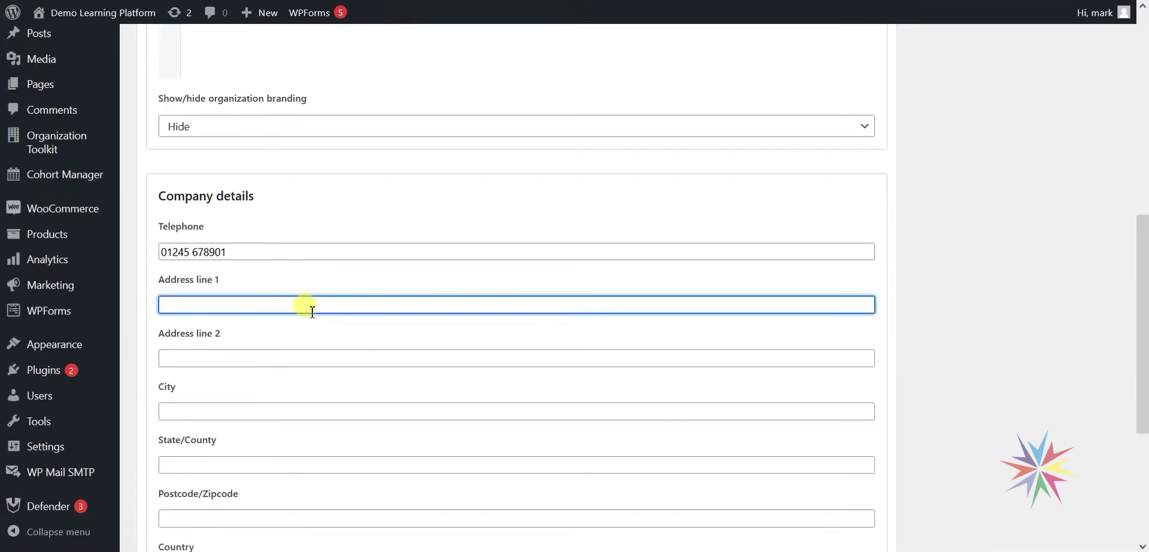
scroll(311, 296, down, 3)
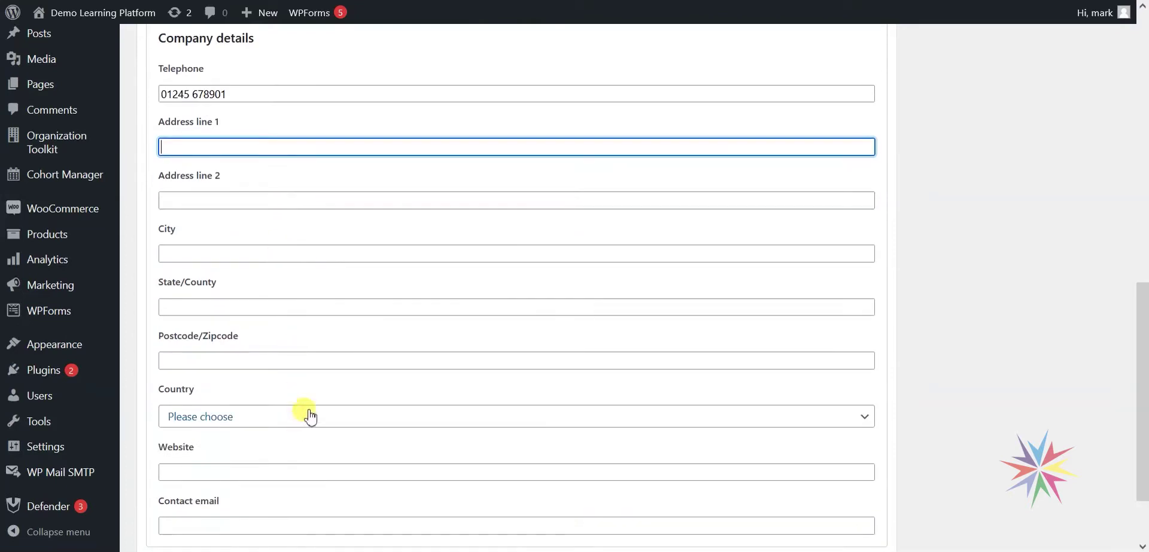
scroll(323, 299, down, 2)
click(279, 326)
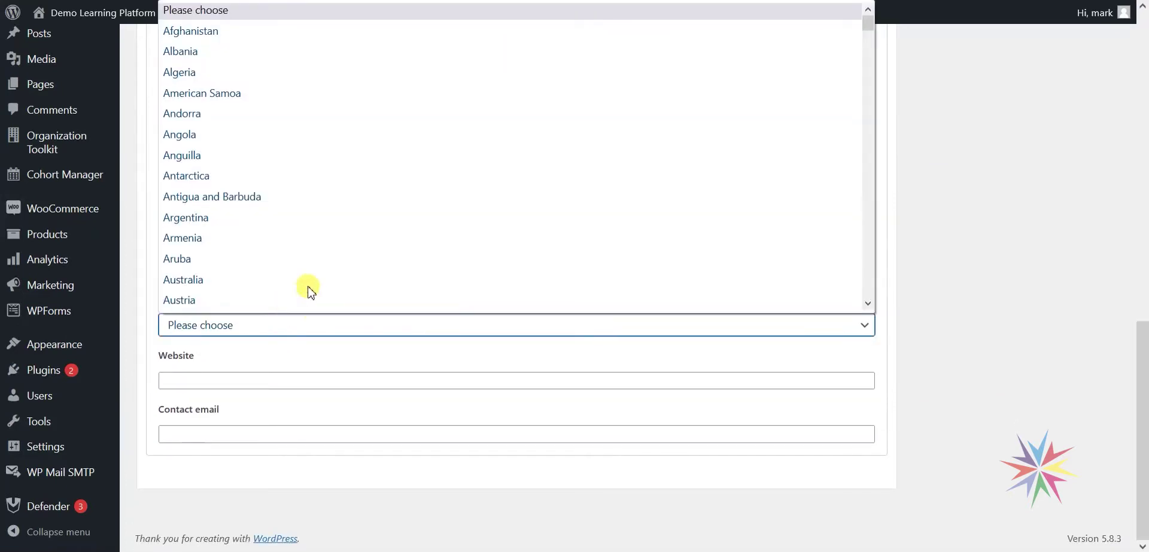
click(386, 280)
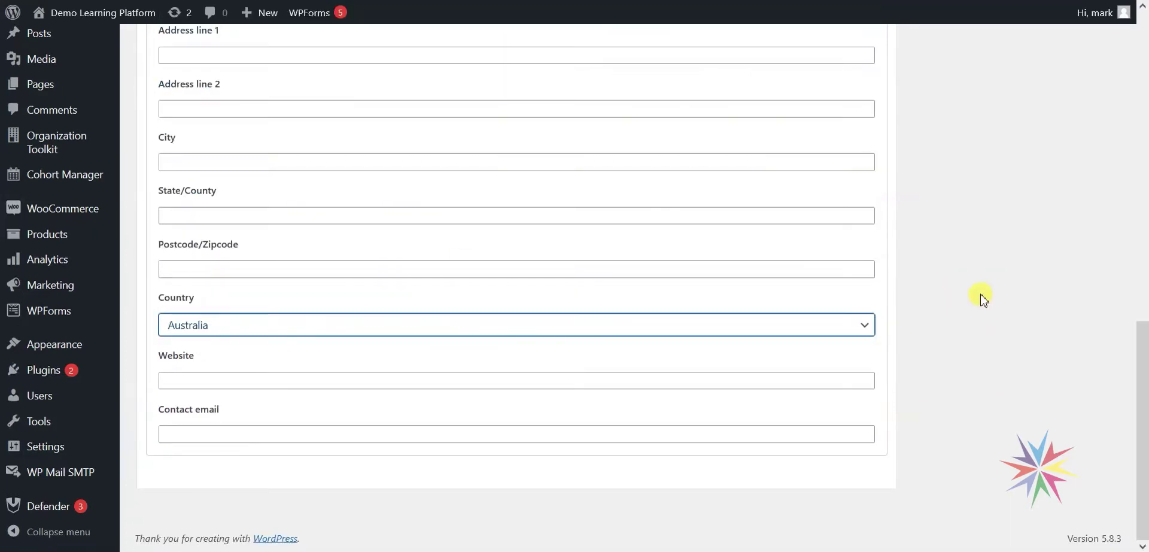
click(982, 297)
scroll(574, 306, up, 3)
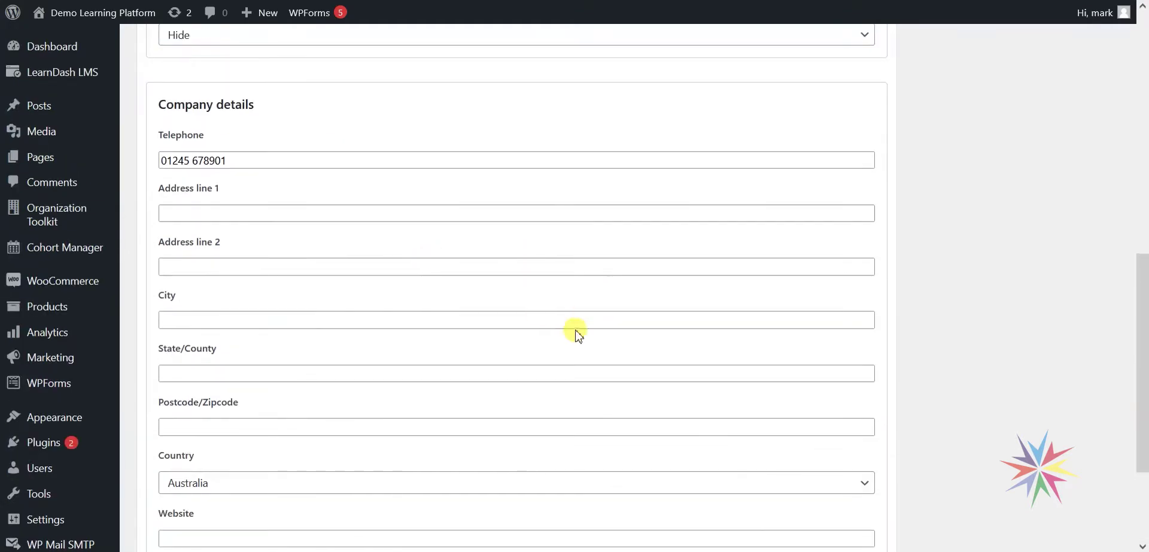
scroll(578, 335, up, 4)
scroll(572, 360, up, 5)
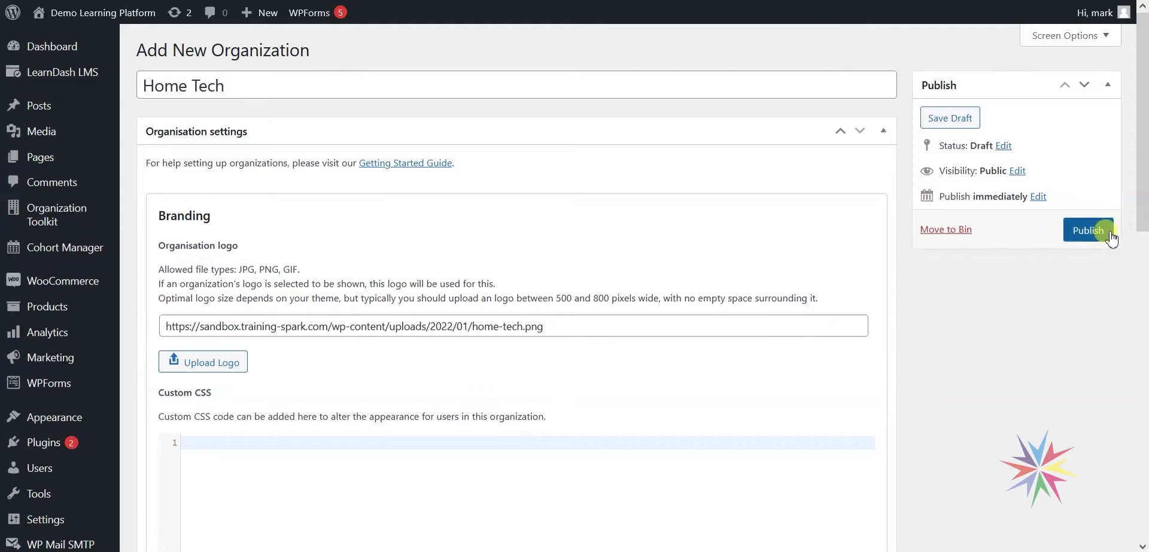
Publish Home Tech and return to the Organizations list to confirm it is listed.
click(1088, 230)
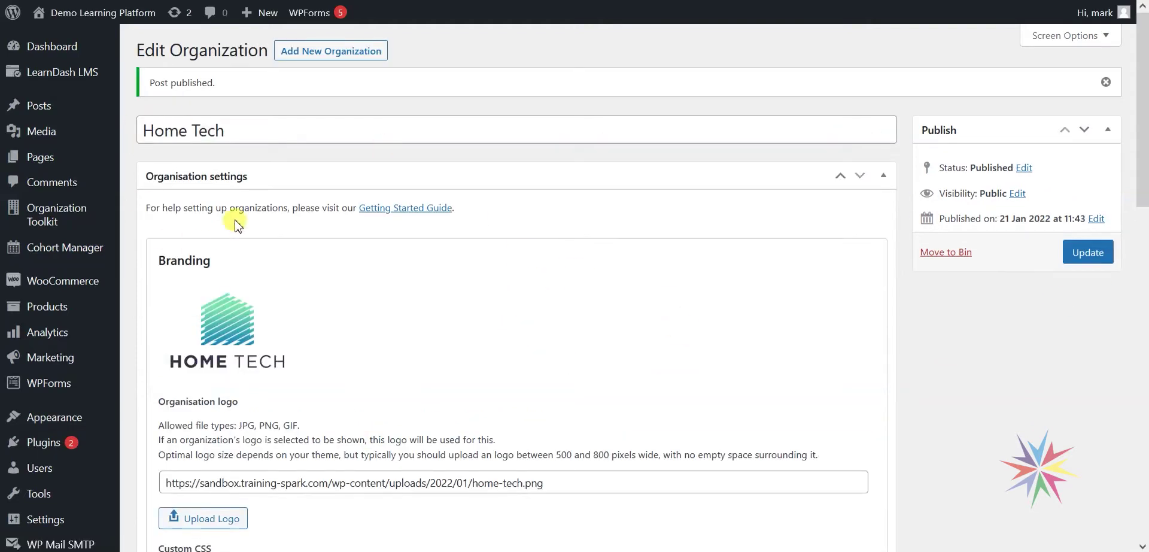
scroll(235, 223, down, 3)
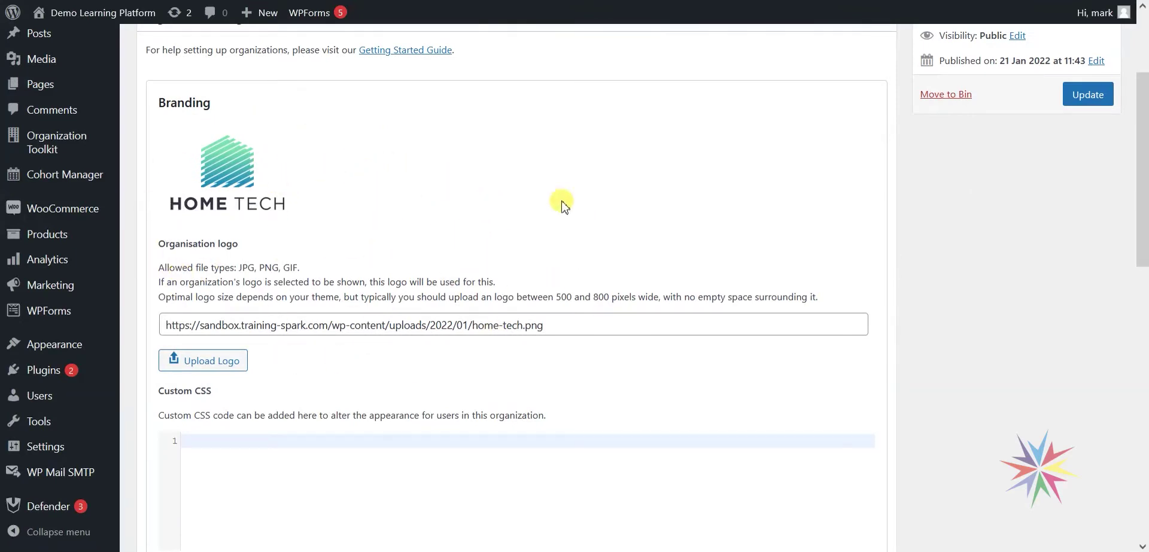
mouse_move(37, 140)
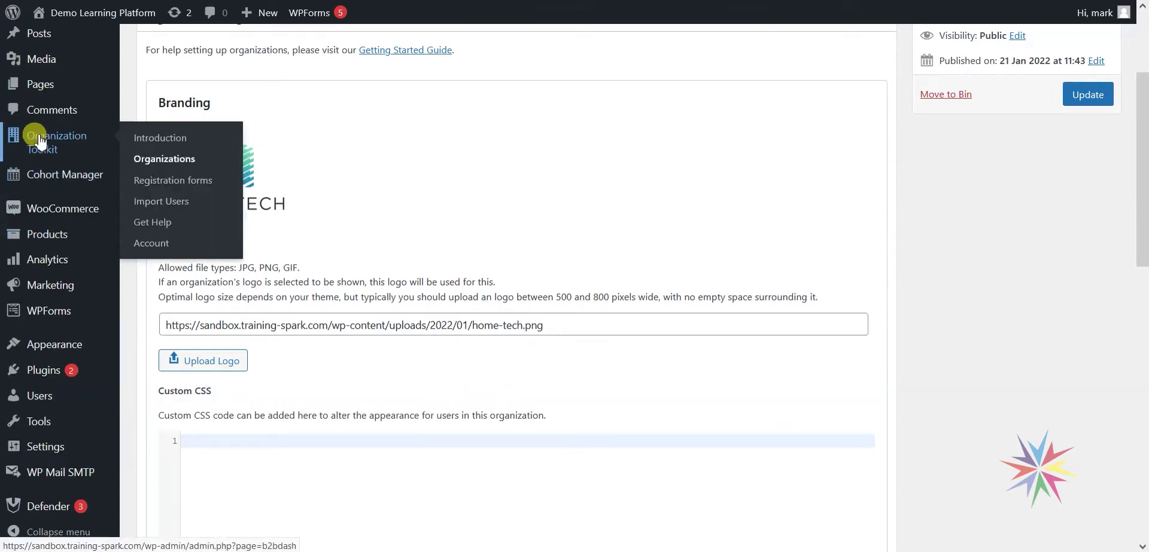
click(165, 164)
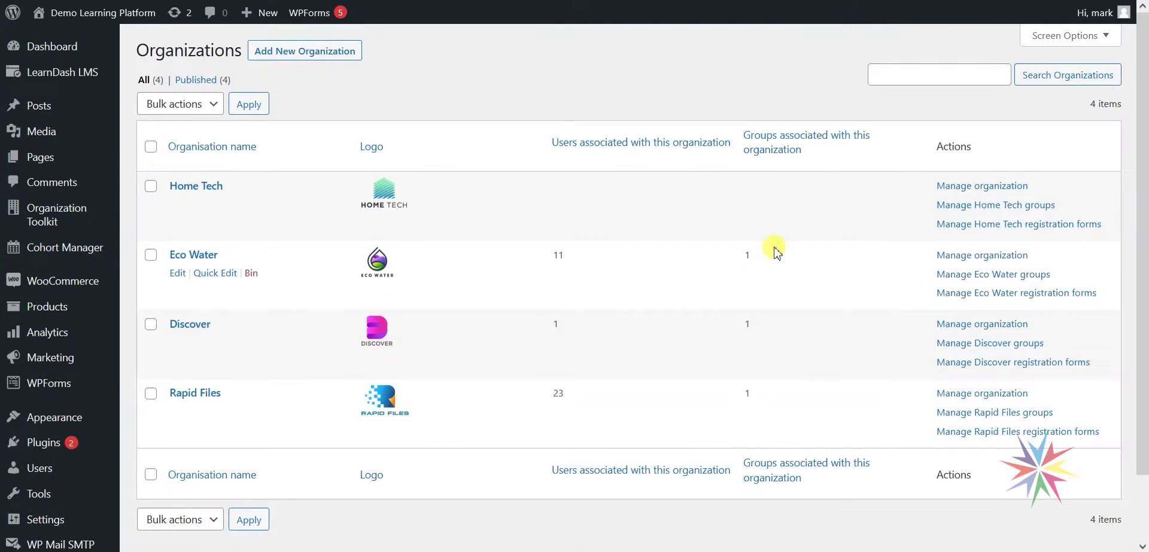